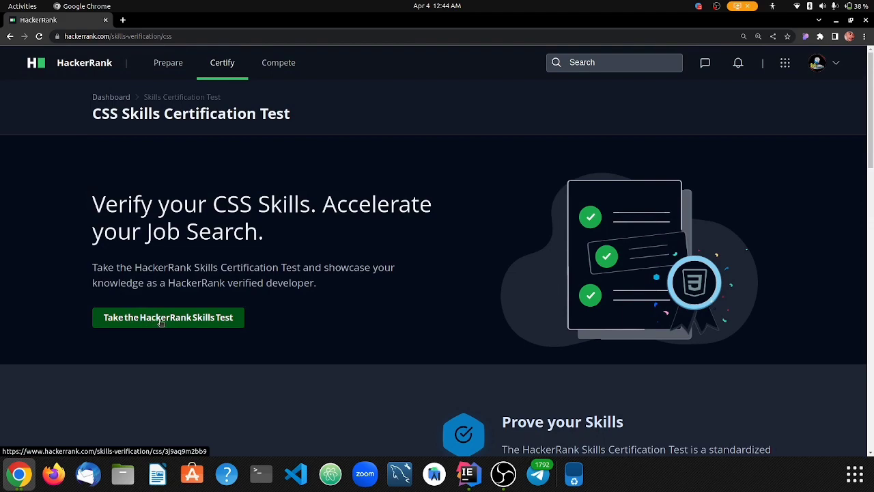
Enter the CSS Skills Certification Test, submitting the prefilled profile as it is and confirming the name for the certificate
left_click(215, 318)
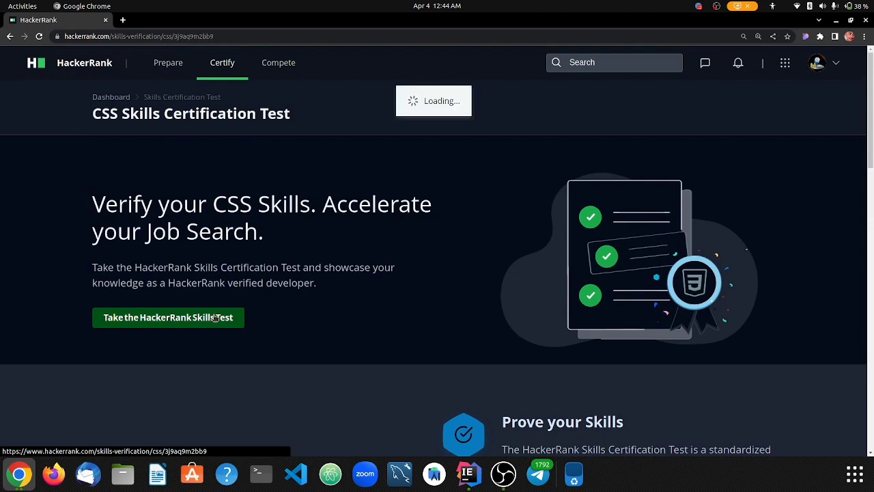
scroll(322, 273, "down", 2)
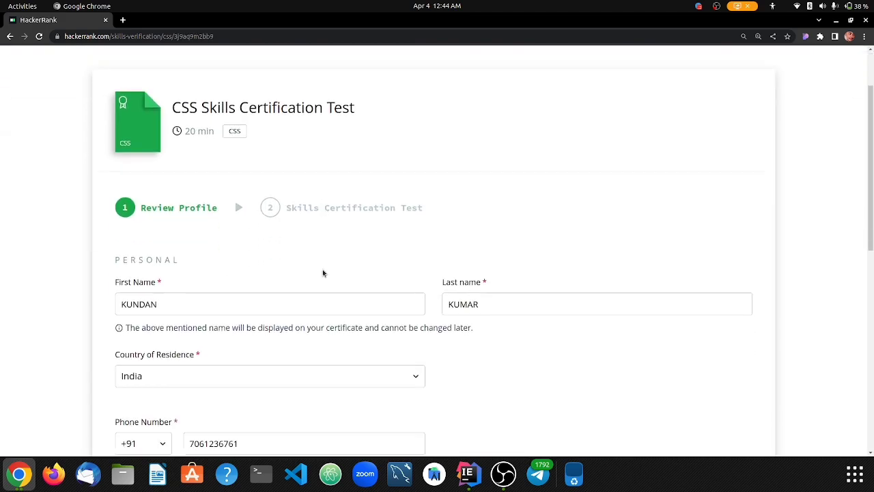
scroll(323, 273, "down", 1)
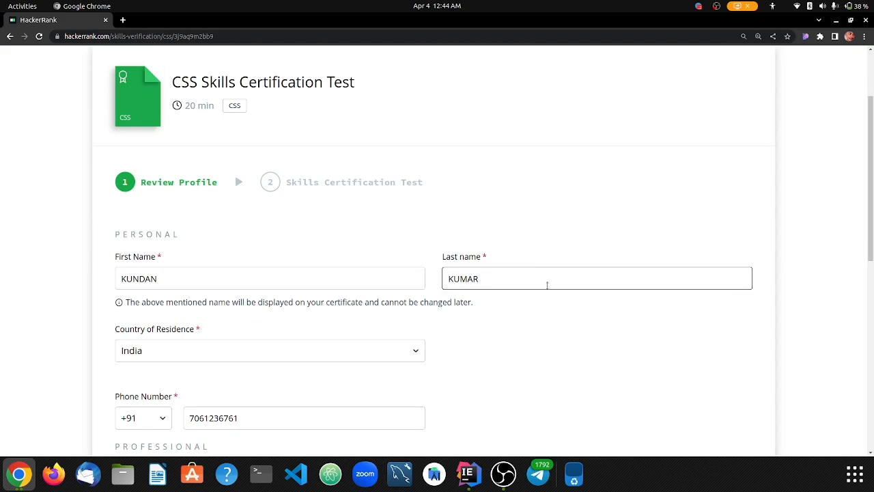
scroll(509, 341, "down", 4)
scroll(566, 310, "down", 3)
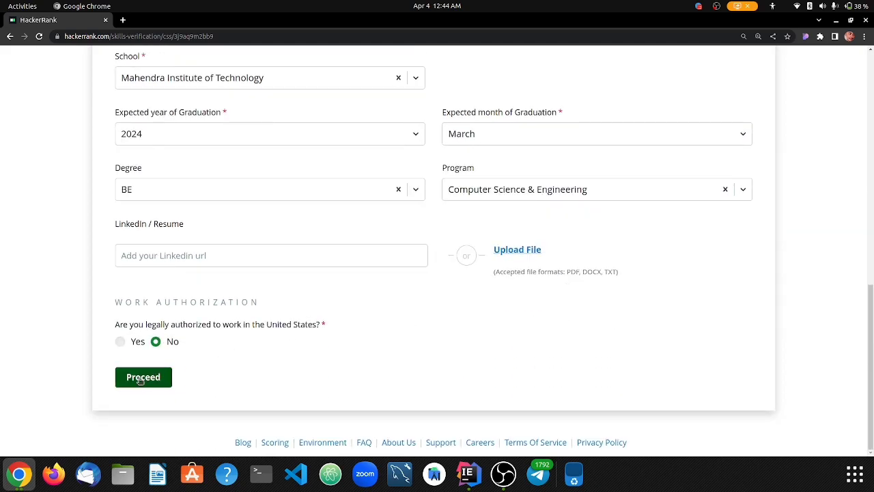
left_click(140, 378)
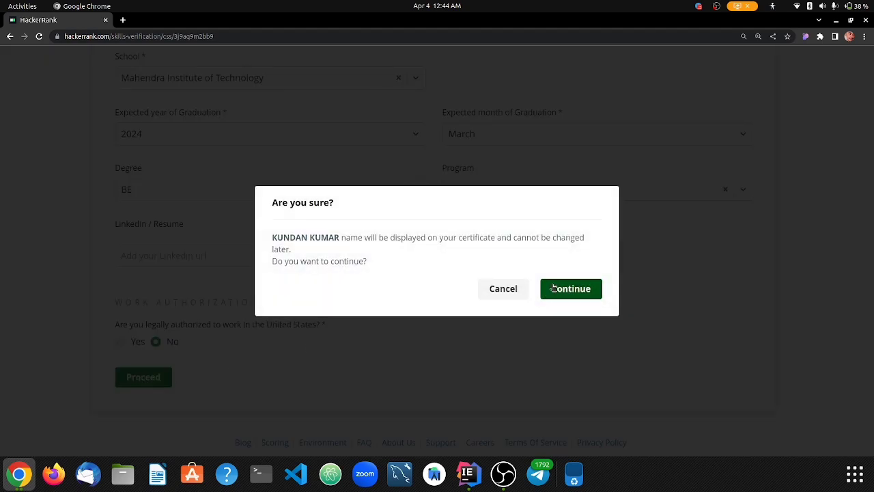
left_click(586, 291)
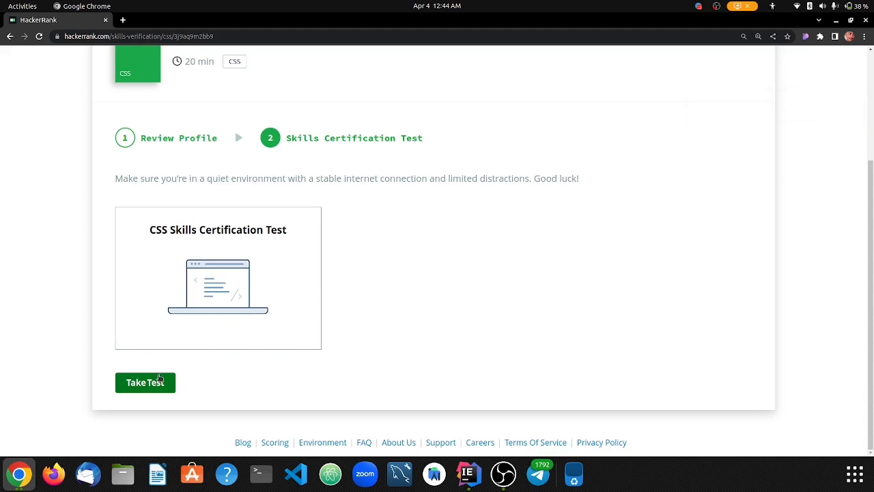
left_click(146, 386)
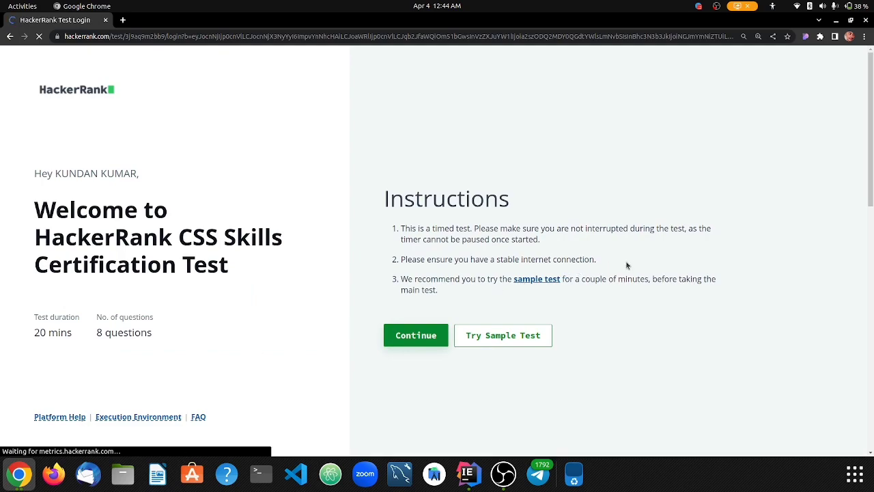
Review the test's duration, number of questions, question types and instructions on the welcome page
scroll(641, 225, "down", 4)
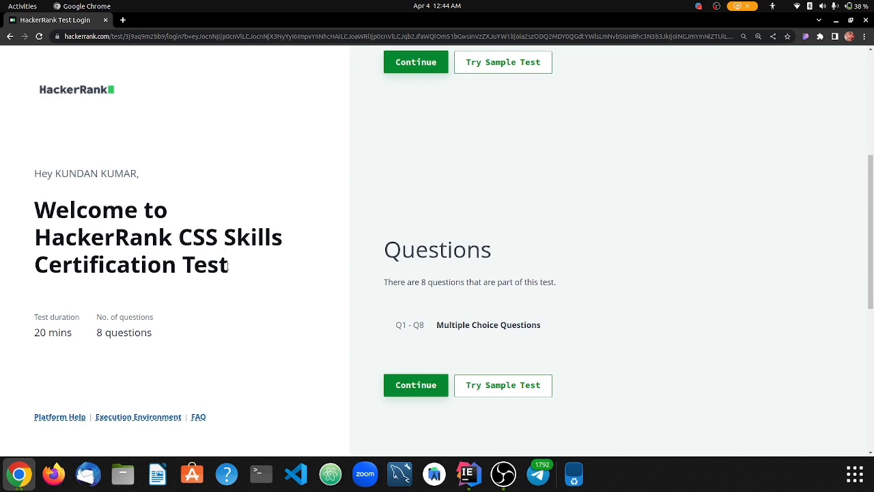
double_click(192, 266)
left_click(232, 268)
left_click_drag(33, 336, 164, 333)
left_click(94, 340)
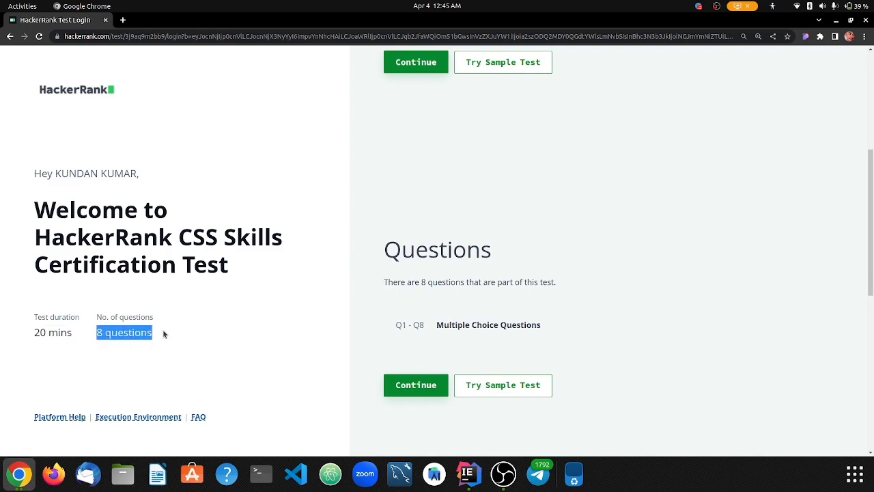
left_click(163, 332)
scroll(339, 285, "up", 3)
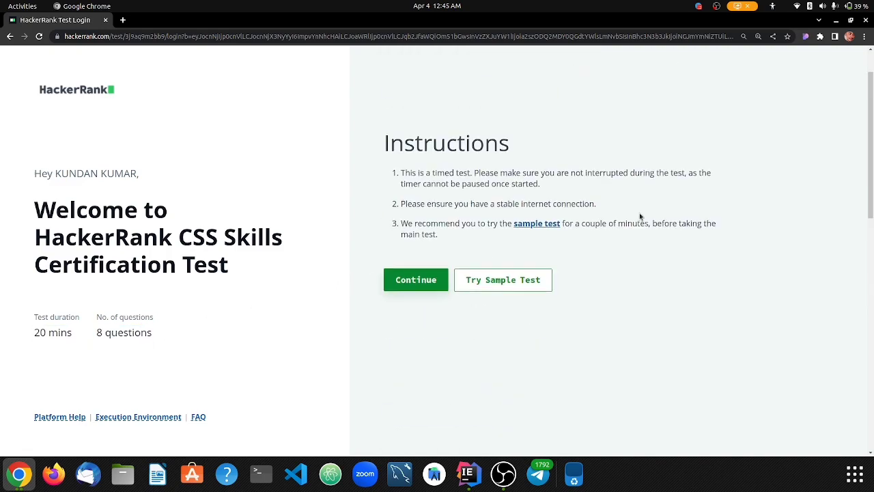
scroll(621, 239, "down", 4)
scroll(538, 207, "up", 3)
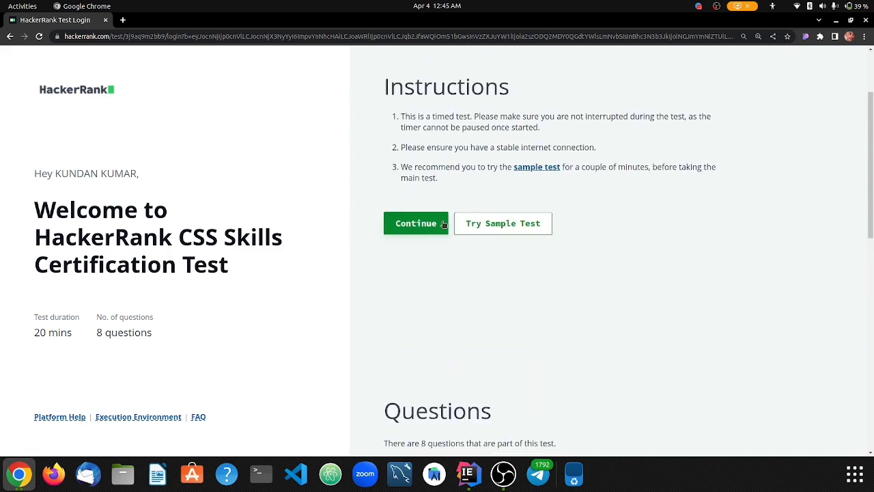
Accept the declaration statement and HackerRank's Terms of Service and Privacy policy in the confirmation form, and start the test
scroll(430, 260, "down", 3)
left_click(413, 333)
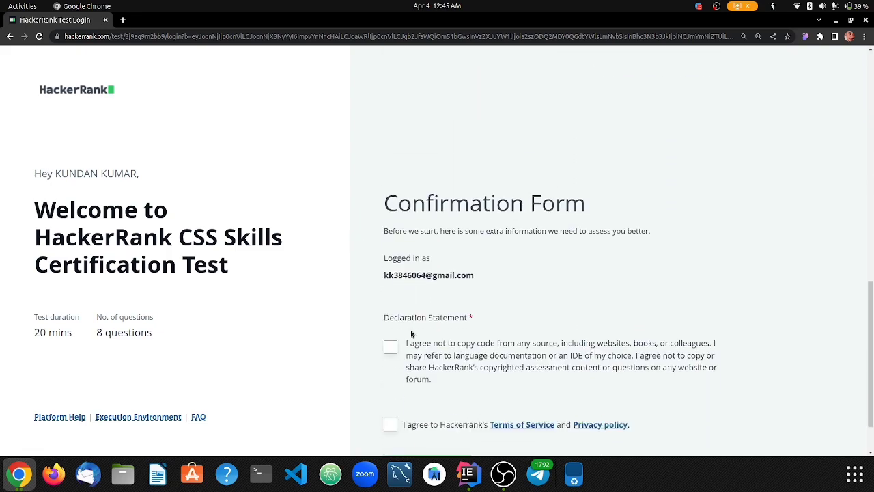
scroll(402, 338, "down", 1)
left_click(390, 285)
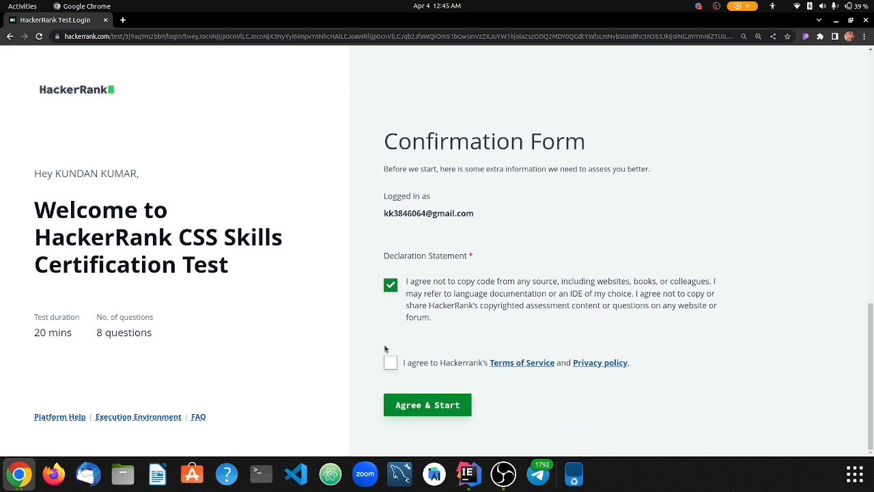
left_click(390, 363)
left_click(412, 406)
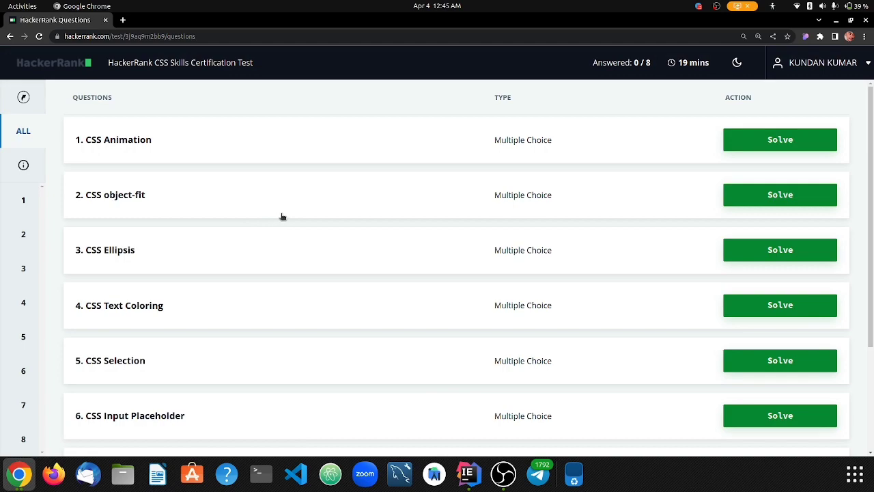
Look through the list of test questions and open question 1, CSS Animation, to solve it
scroll(378, 209, "down", 4)
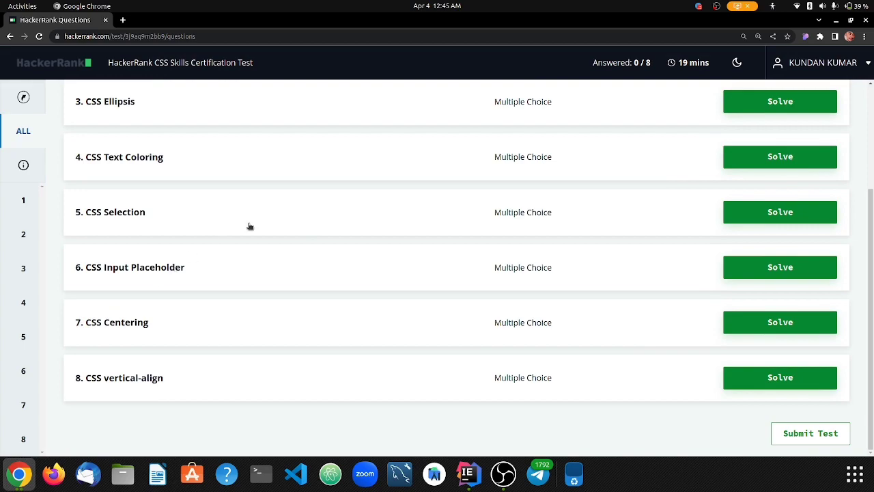
scroll(273, 218, "up", 4)
scroll(197, 361, "down", 4)
scroll(495, 261, "up", 4)
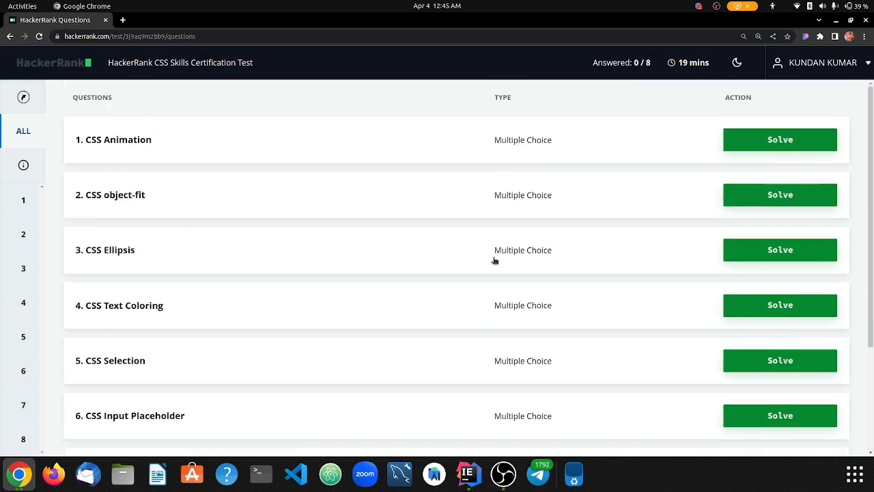
left_click(764, 139)
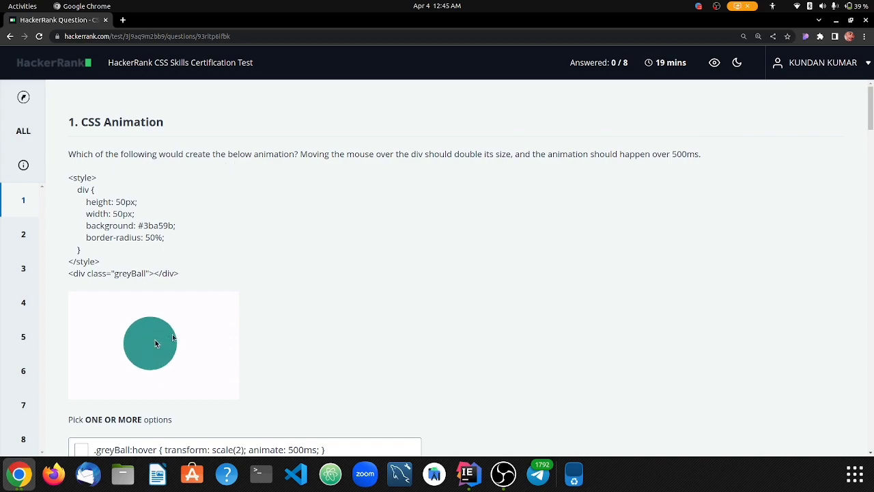
Answer question 1 with the two .greyBall:hover scale(2) options using "transition: 500ms transform" and "transition: 0.5s"
scroll(321, 252, "down", 3)
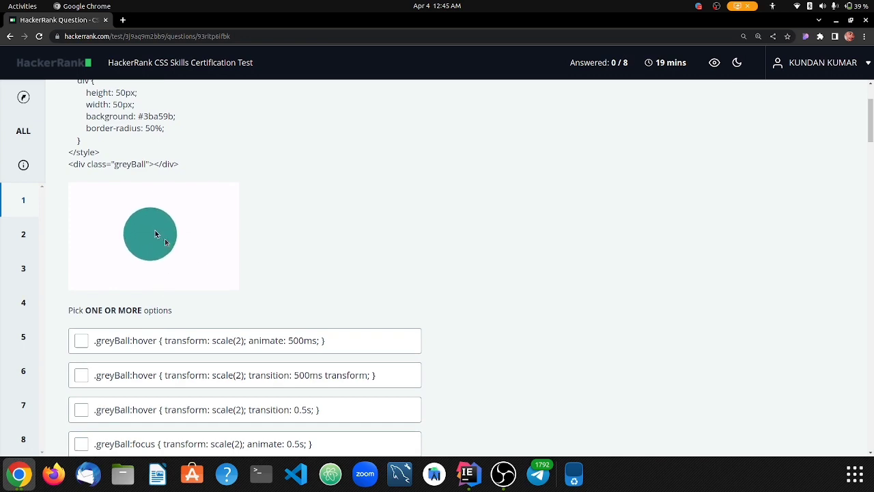
scroll(178, 257, "down", 3)
scroll(248, 241, "up", 6)
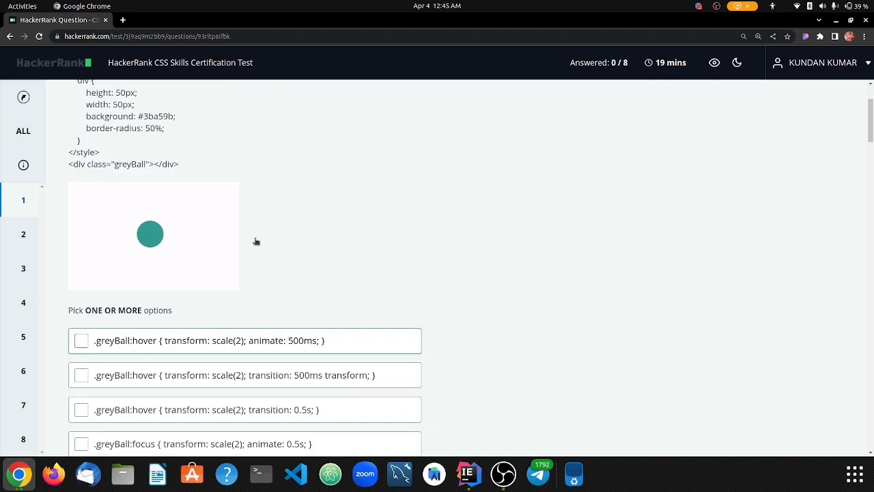
scroll(205, 262, "down", 4)
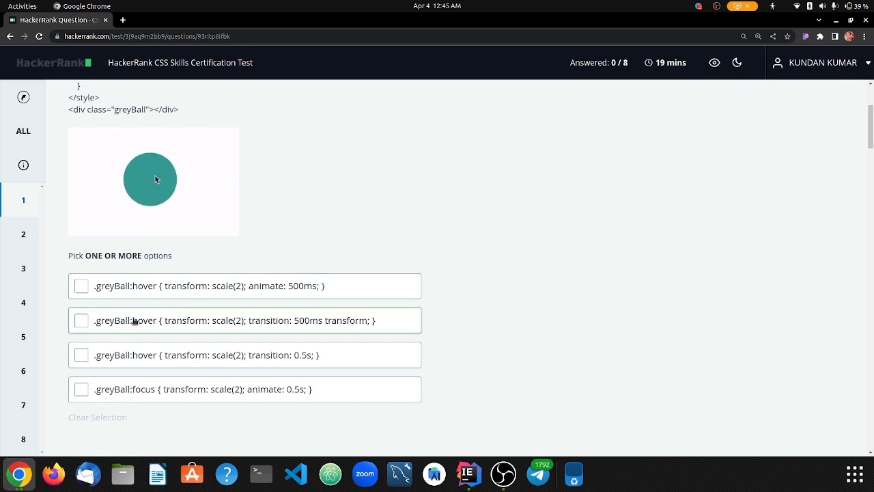
left_click(81, 320)
left_click(82, 354)
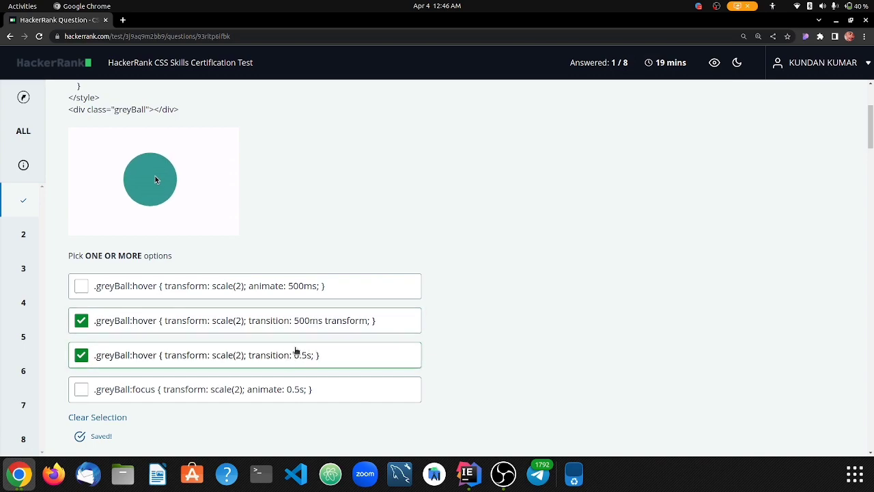
Answer question 2, CSS object-fit, with the option that 'object-fit: contain;' preserves the aspect ratio and makes sure no clipping happens
scroll(518, 325, "down", 5)
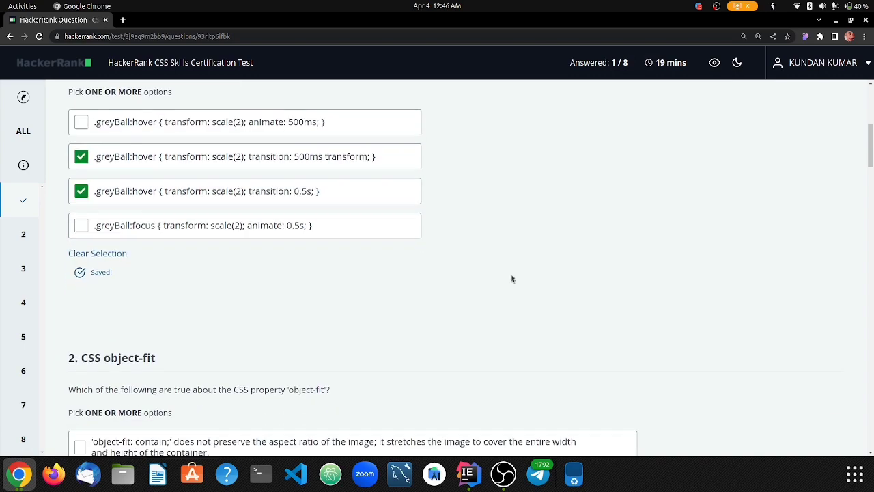
scroll(227, 263, "down", 2)
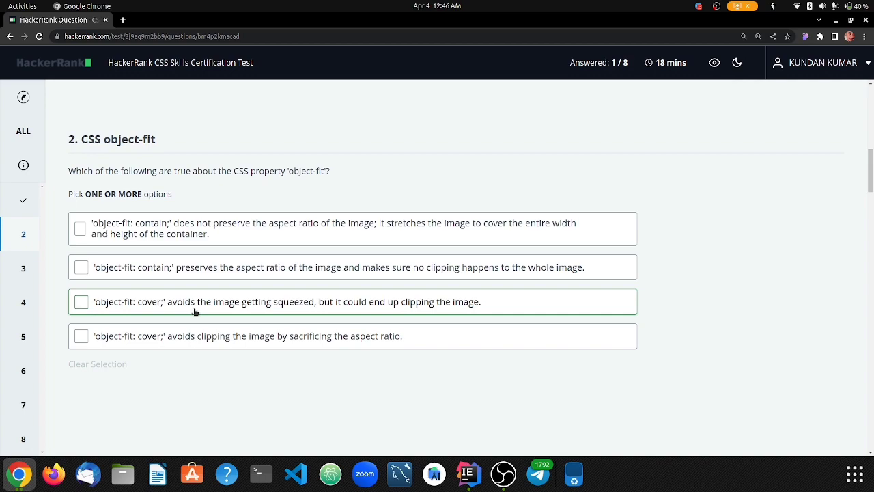
left_click(146, 274)
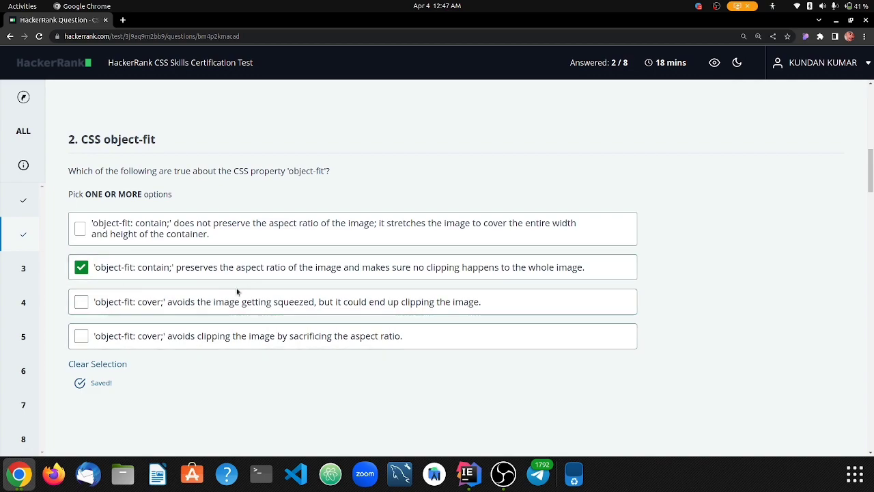
Answer question 3, CSS Ellipsis, with "{ white-space: nowrap; overflow: hidden; text-overflow: ellipsis; }"
scroll(273, 287, "down", 5)
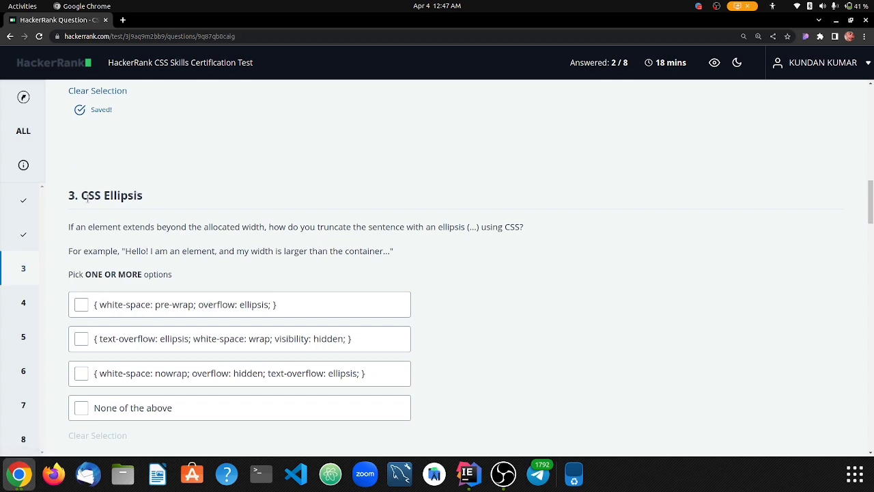
left_click_drag(87, 198, 147, 200)
left_click(147, 200)
left_click(171, 383)
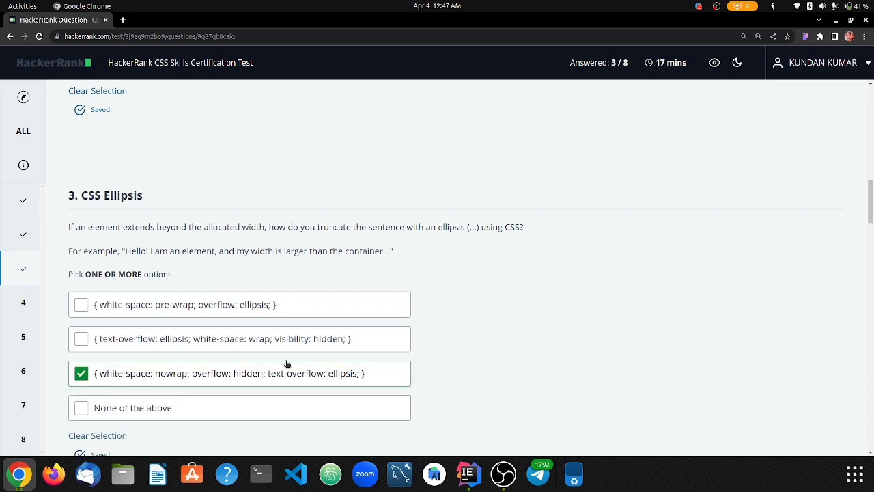
Answer question 4, CSS Text Coloring, with "#tagId { color: red; } p { color: blue; }" and "p { color: red !important; } #tagId { color: blue; }"
scroll(529, 340, "down", 6)
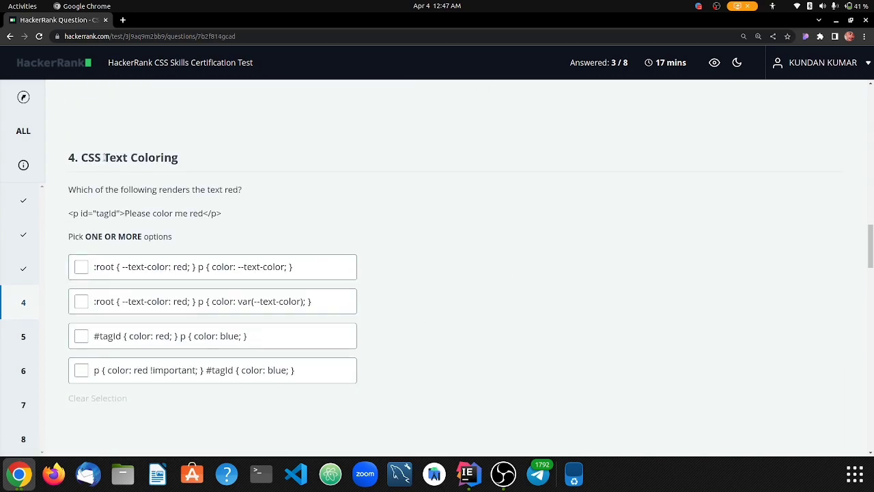
left_click_drag(104, 157, 179, 157)
left_click(190, 157)
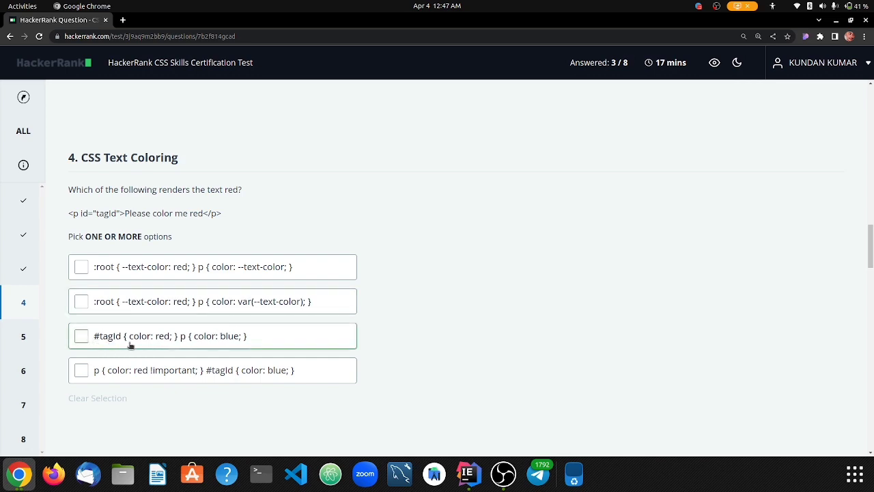
double_click(83, 212)
left_click(88, 282)
left_click(154, 343)
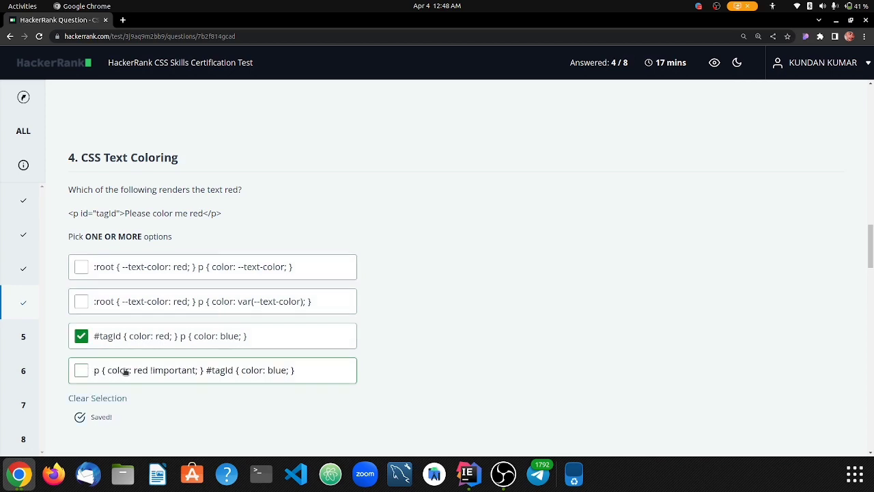
left_click(95, 370)
Read question 5, CSS Selection, and answer it with "p { user-select: none; }"
scroll(322, 369, "down", 4)
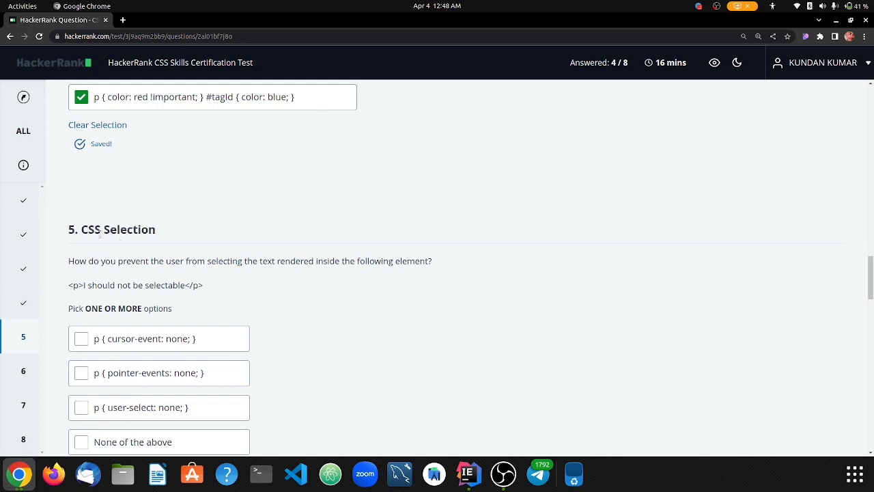
left_click_drag(84, 227, 194, 231)
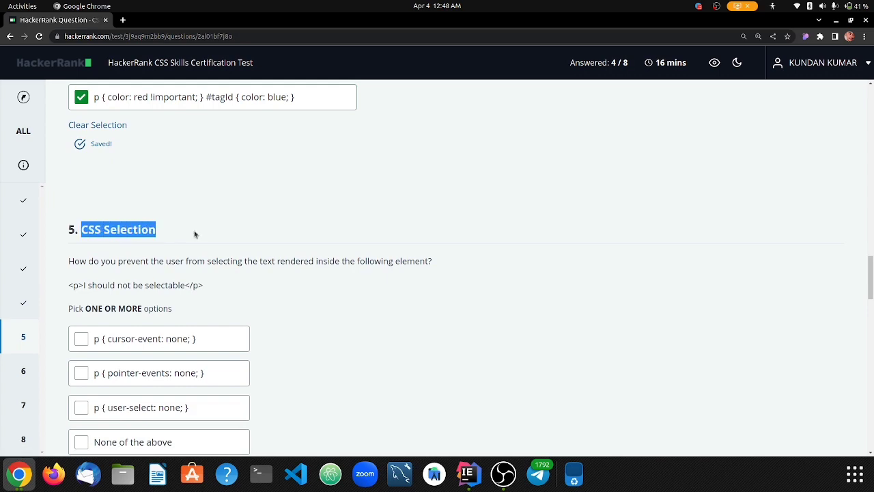
left_click(195, 233)
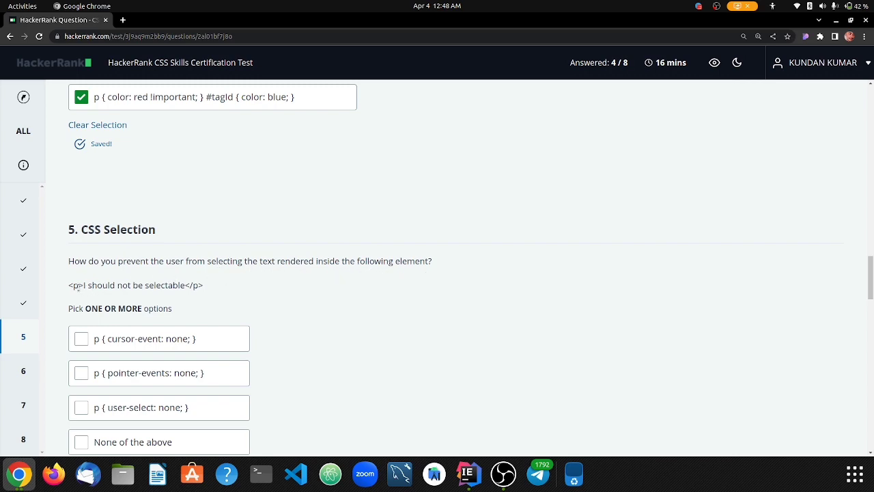
left_click_drag(69, 286, 215, 289)
left_click_drag(83, 286, 183, 285)
scroll(259, 291, "down", 2)
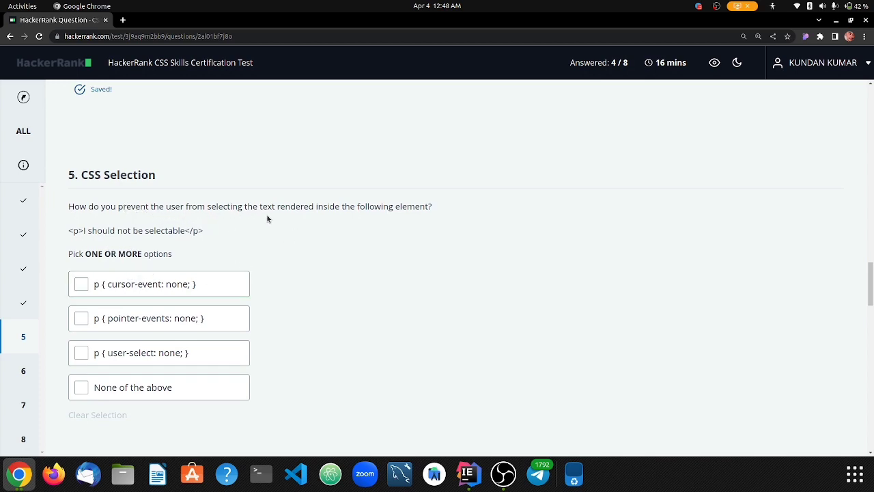
left_click(183, 350)
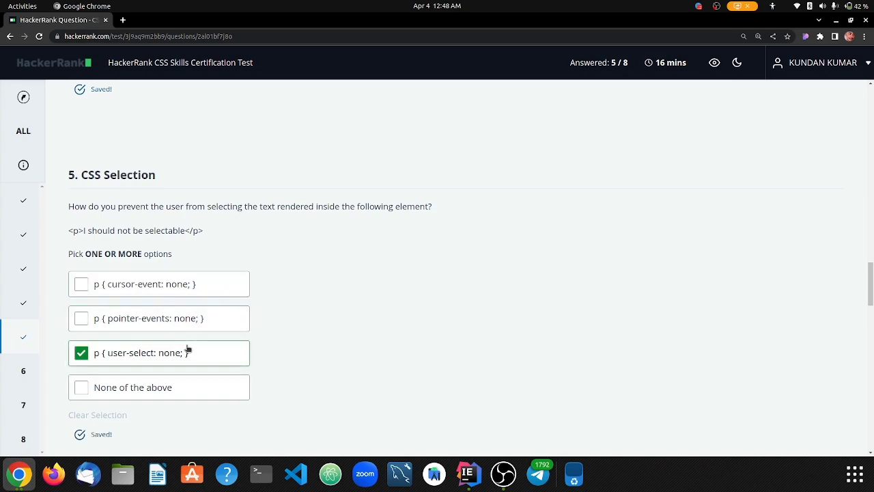
Answer question 6, CSS Input Placeholder, with "input::placeholder { color: transparent; }"
scroll(439, 277, "down", 5)
scroll(439, 277, "down", 2)
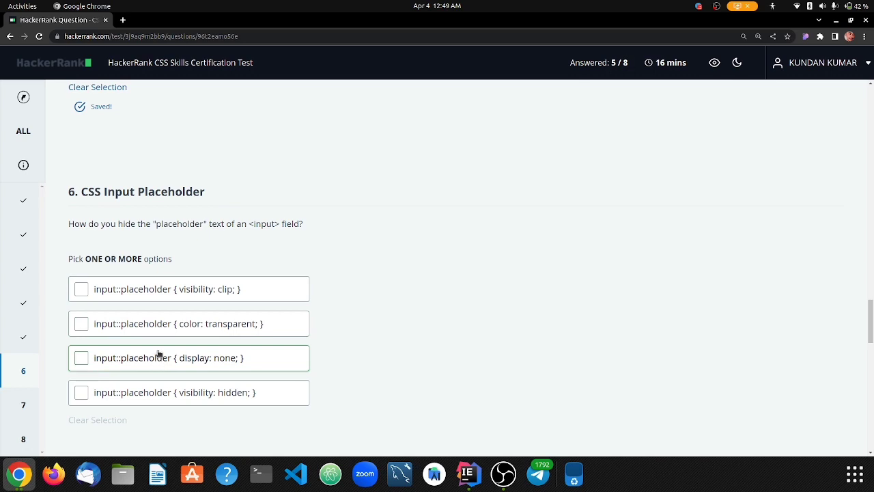
left_click(213, 329)
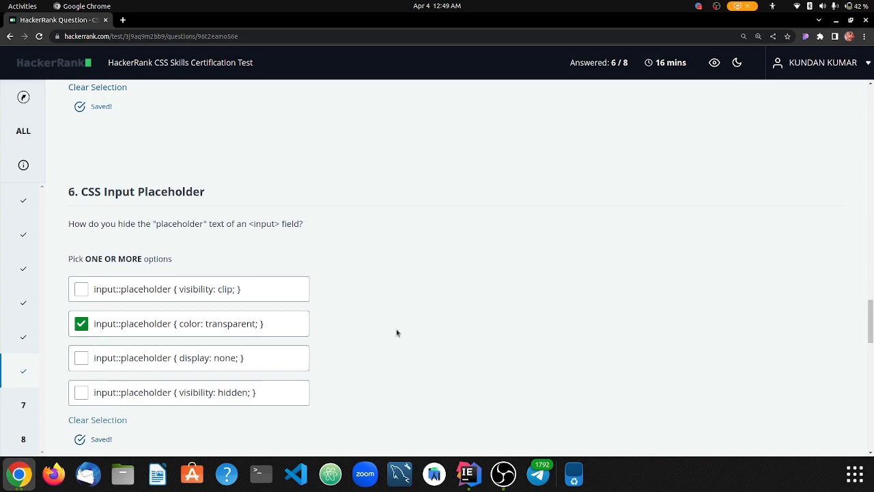
Answer question 7, CSS Centering, with ".parent { position: relative;} .child { position: absolute; top: 50%; left: 50%; transform: translate(-50%, -50%); }"
scroll(409, 332, "down", 5)
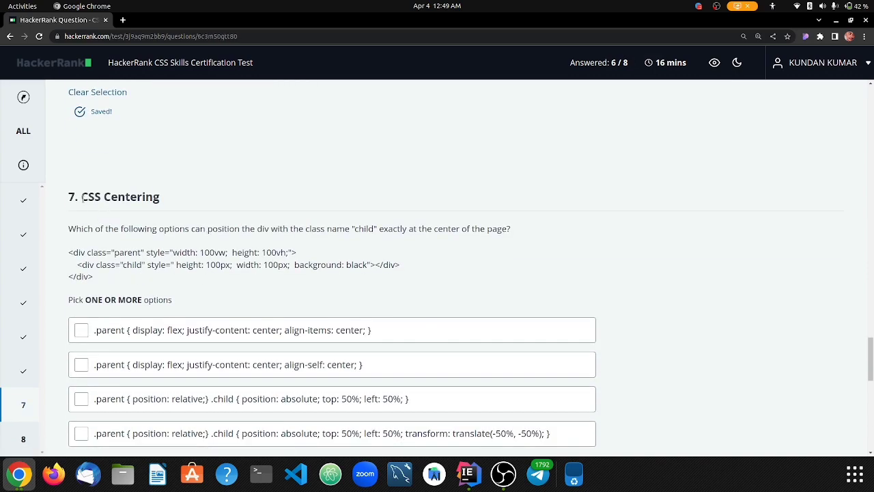
left_click_drag(81, 198, 185, 197)
left_click(213, 200)
scroll(384, 294, "down", 3)
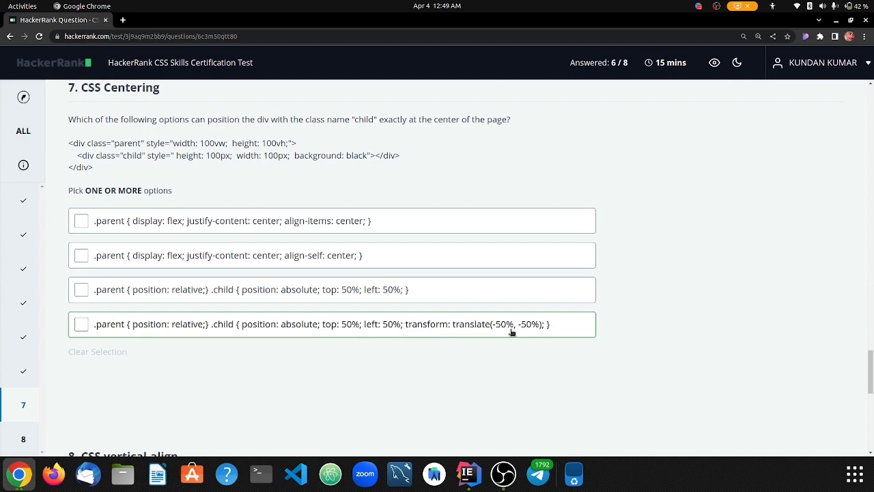
left_click(460, 331)
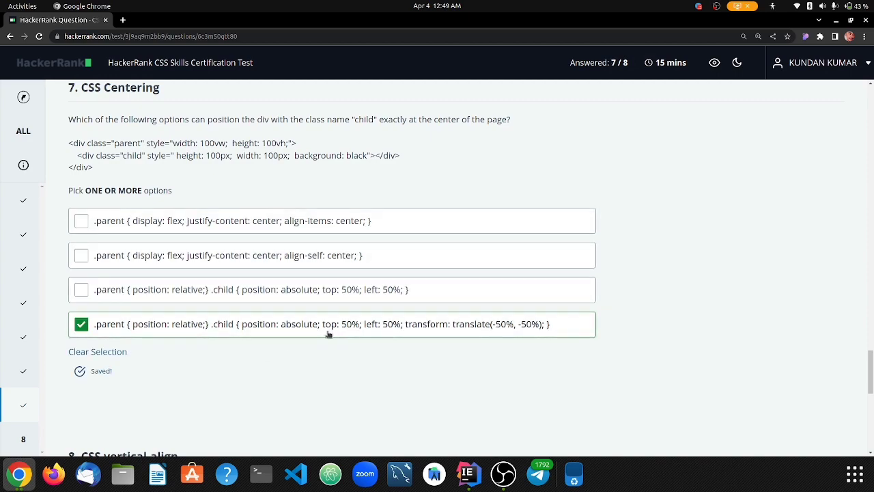
Answer question 8, CSS vertical-align, with "p img { vertical-align: text-bottom; } moves the image to the bottom with respect to the <p> tag."
scroll(326, 350, "down", 5)
scroll(326, 350, "down", 3)
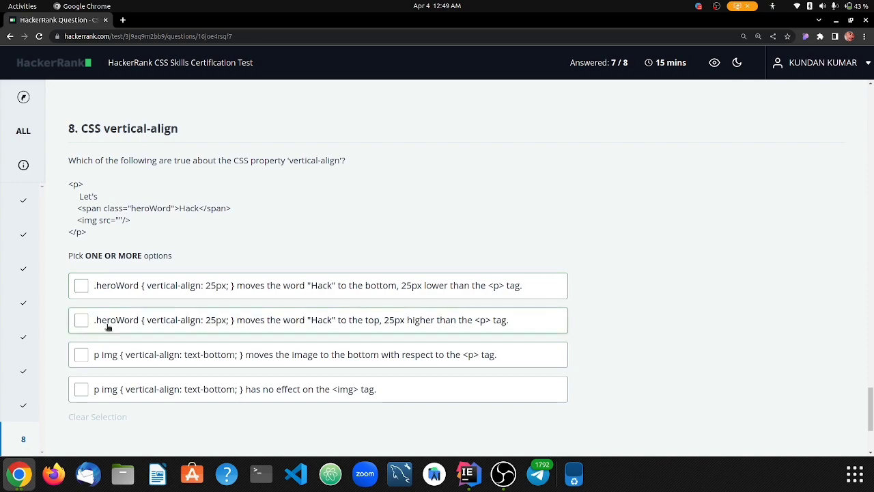
left_click(109, 356)
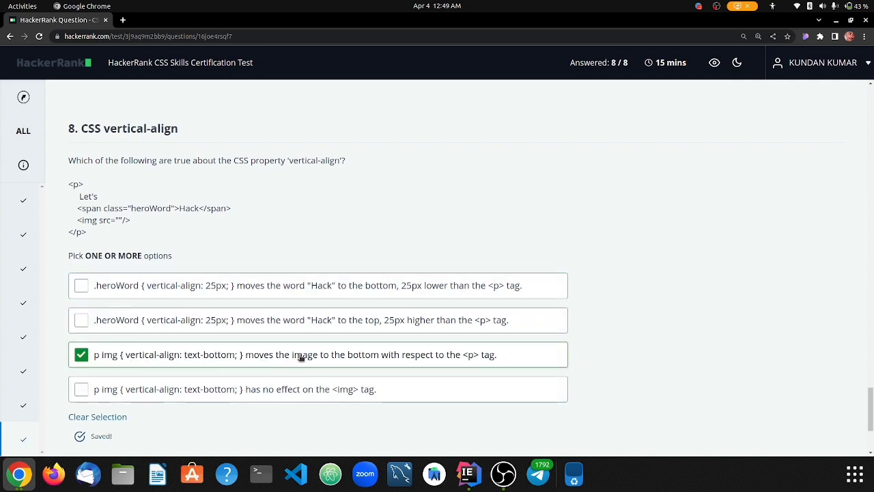
Continue to the overview of all questions, submit the test and confirm closing it
scroll(649, 307, "down", 3)
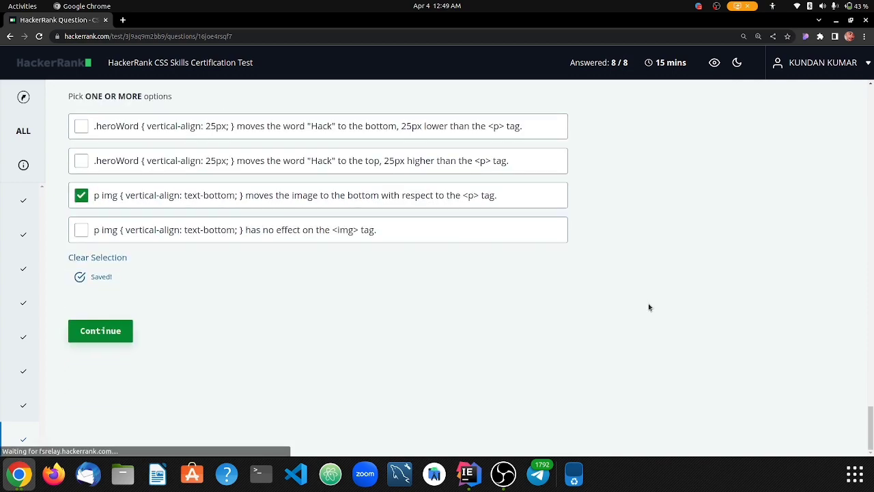
left_click(93, 333)
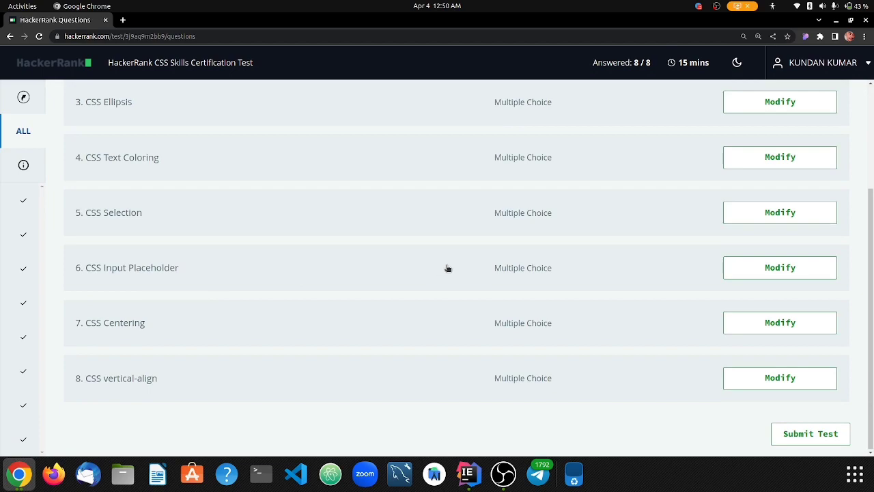
scroll(447, 268, "up", 4)
scroll(454, 268, "down", 4)
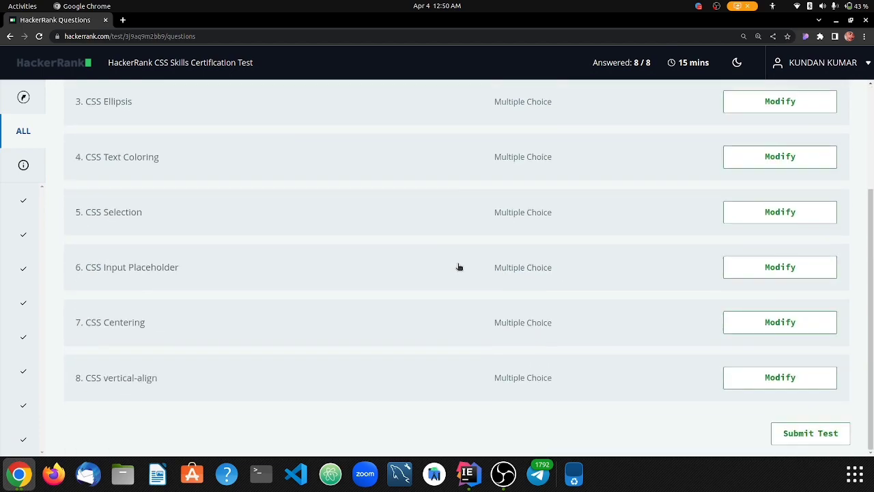
left_click(811, 432)
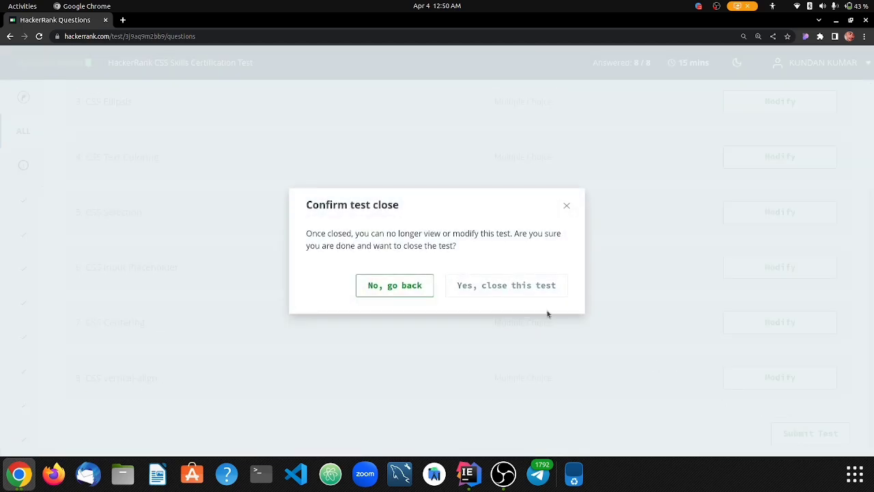
left_click(503, 286)
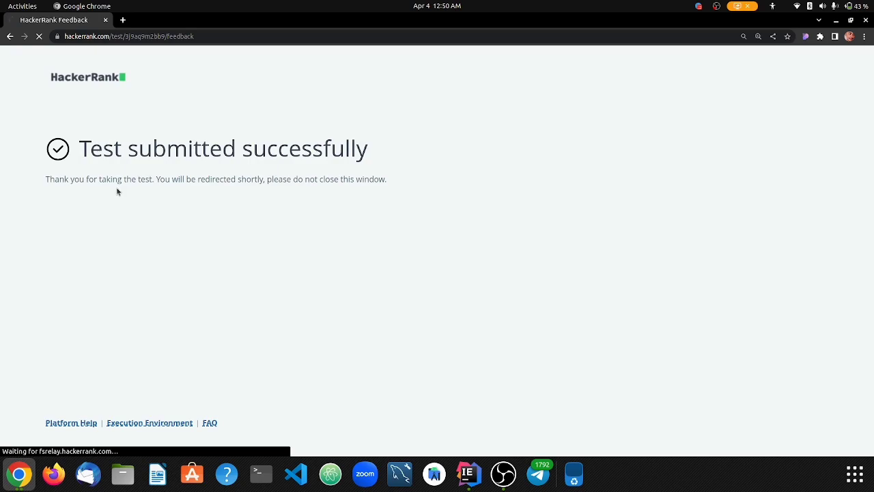
Read the evaluation notice on the page after submission, examining how long results take and how they are delivered
scroll(467, 258, "down", 2)
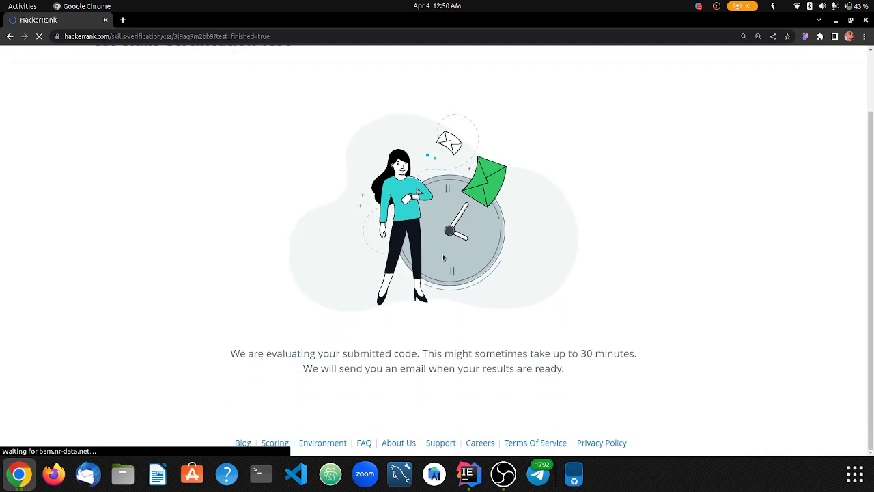
scroll(212, 232, "up", 2)
scroll(212, 232, "down", 2)
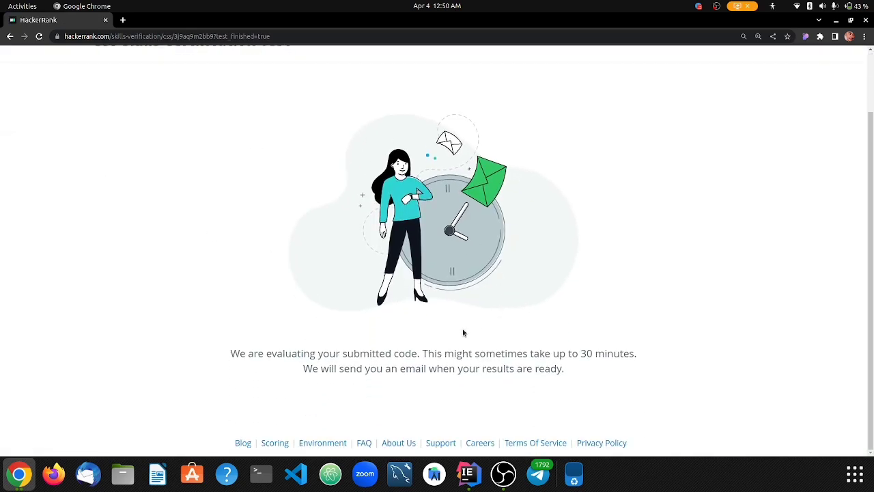
left_click_drag(580, 356, 635, 356)
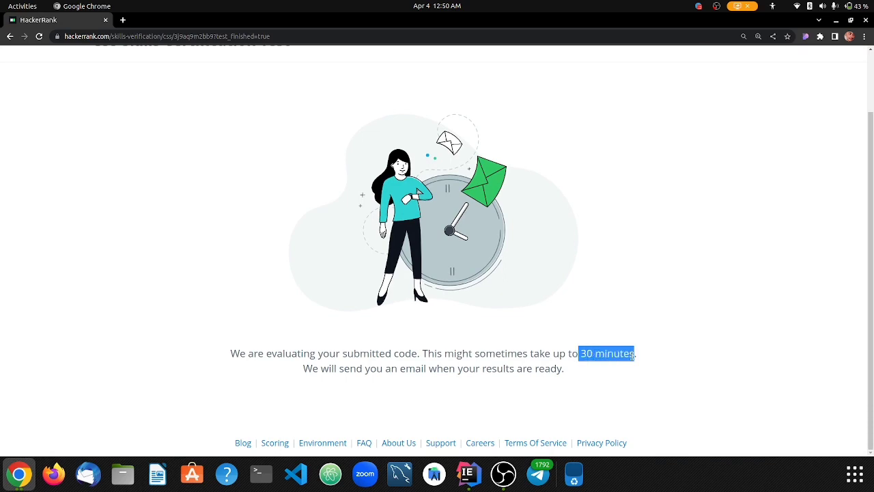
left_click(430, 365)
left_click_drag(298, 371, 567, 376)
left_click(567, 376)
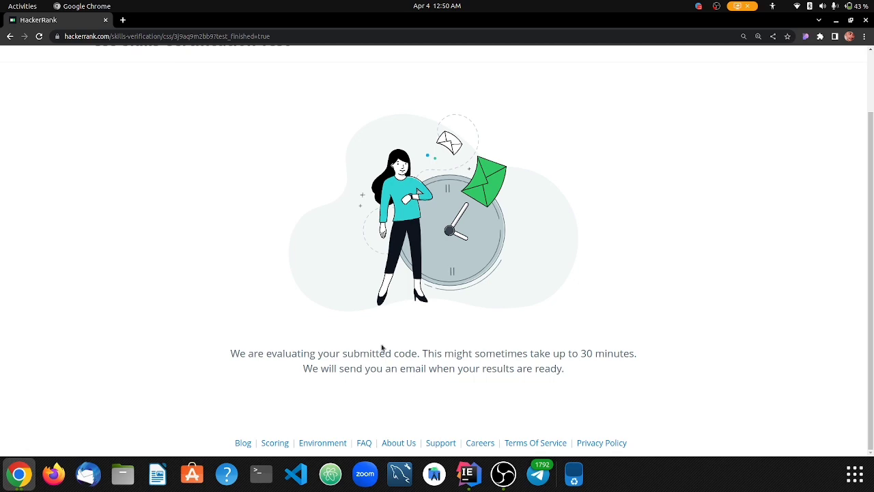
left_click_drag(224, 353, 575, 384)
left_click(576, 384)
left_click_drag(225, 353, 562, 372)
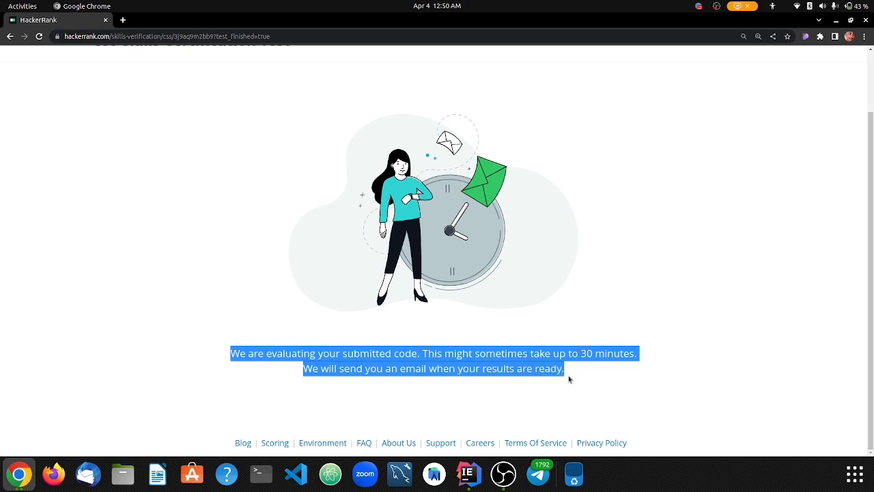
left_click(567, 376)
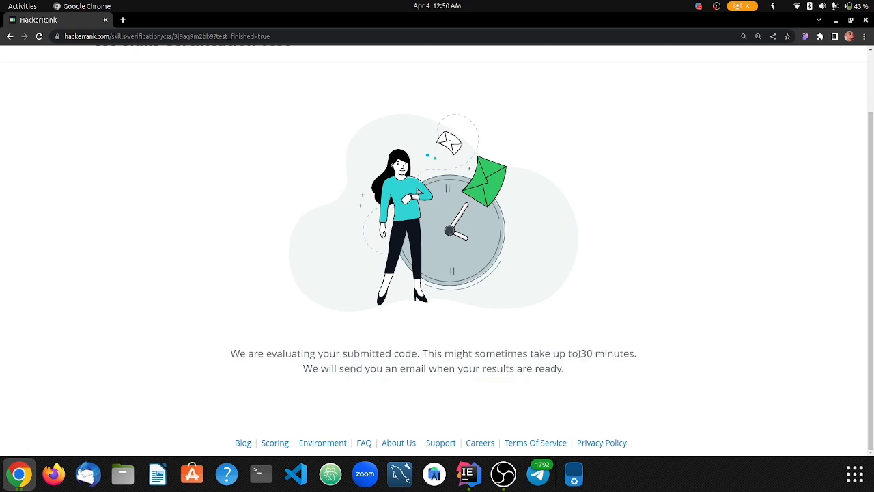
left_click_drag(579, 352, 605, 353)
left_click(609, 353)
left_click(504, 473)
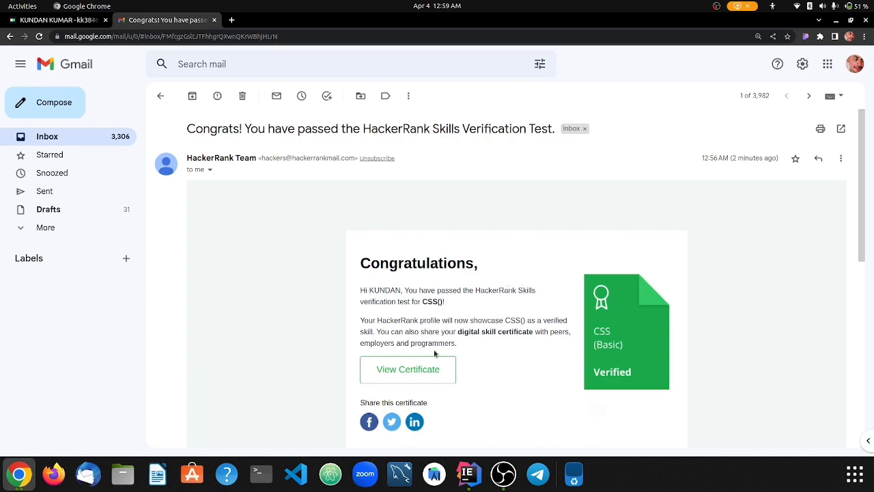
Open the CSS certificate from HackerRank's congratulations email and view the whole certificate
left_click(388, 371)
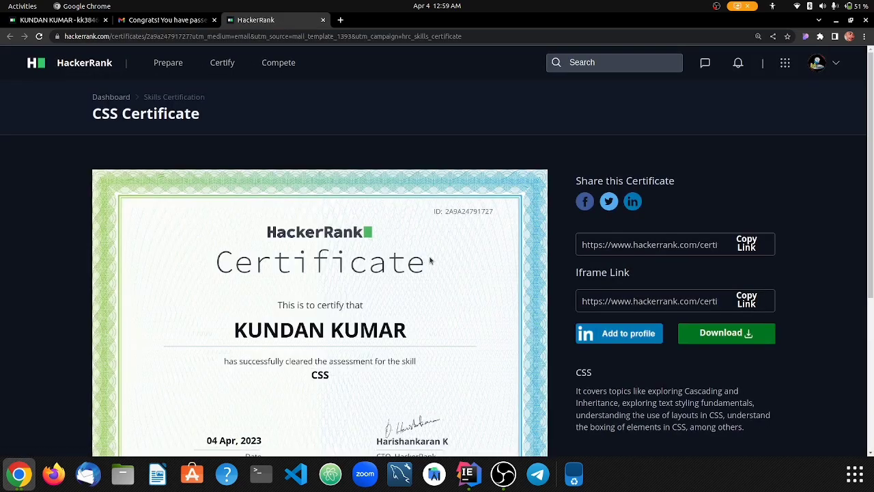
scroll(300, 262, "down", 3)
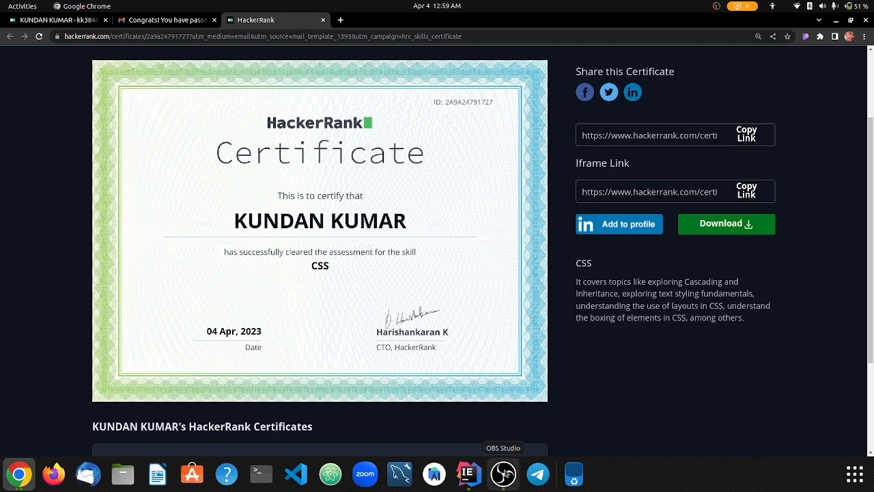
left_click(503, 473)
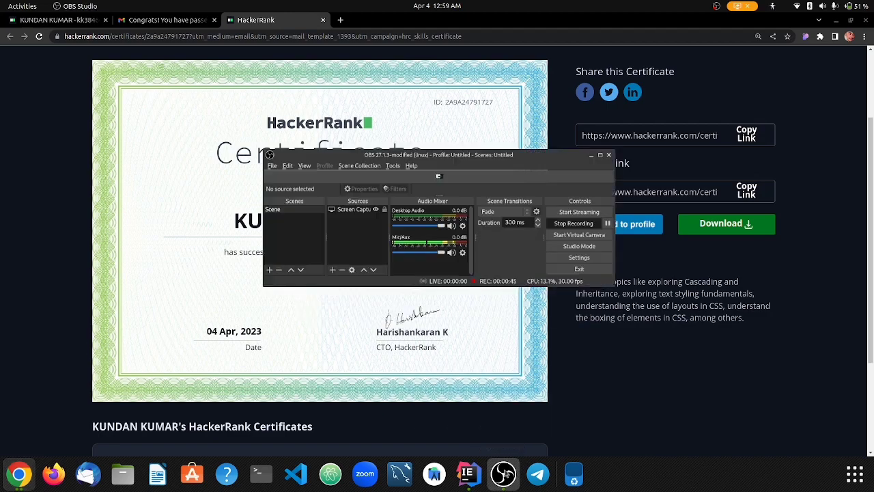